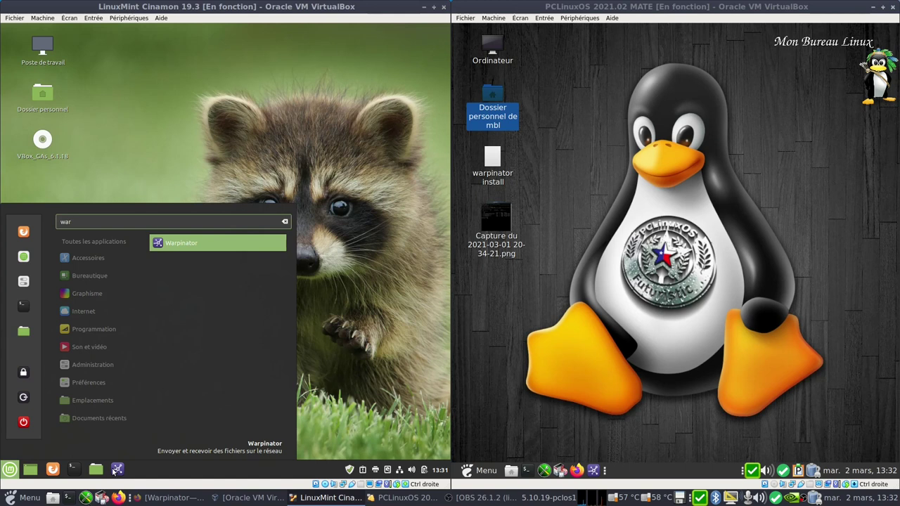
Step: Dismiss the Linux Mint application search, run neofetch in a terminal on the PCLinuxOS machine, and close the terminal
key("BackSpace")
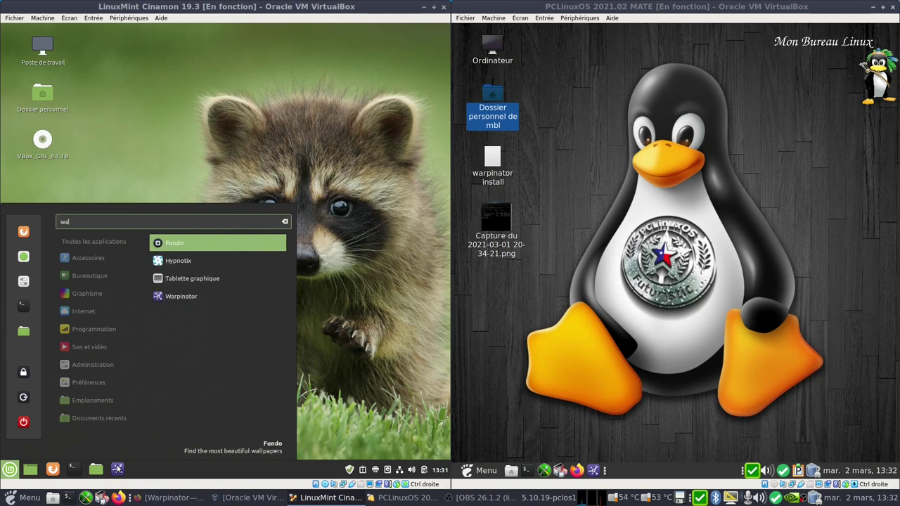
left_click(325, 297)
left_click(526, 470)
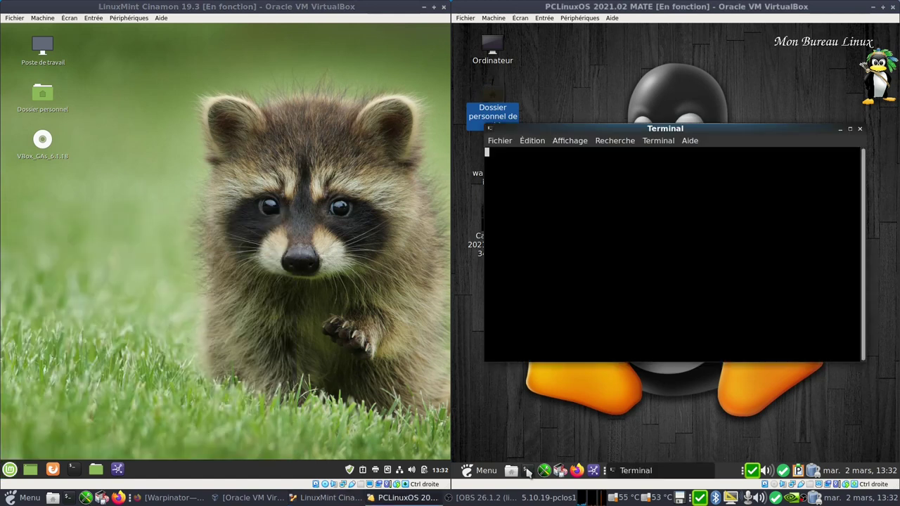
type("neofetch")
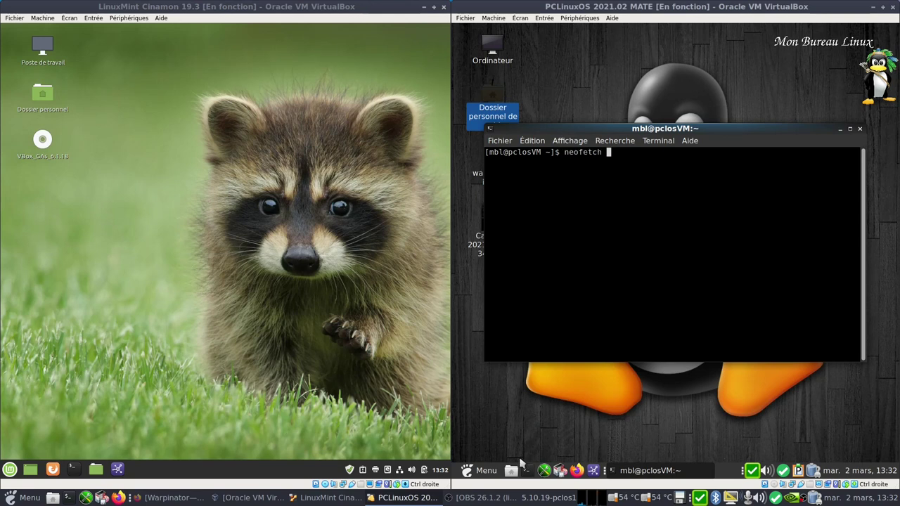
key("Return")
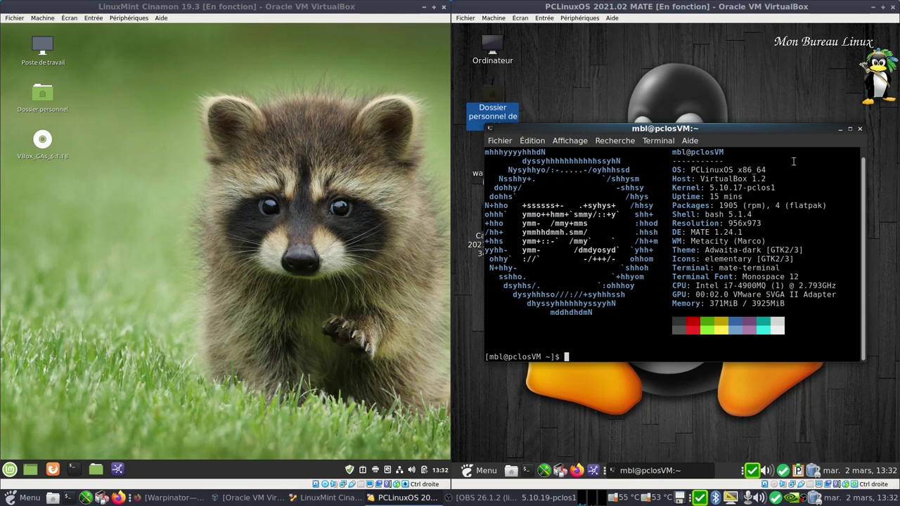
left_click(859, 128)
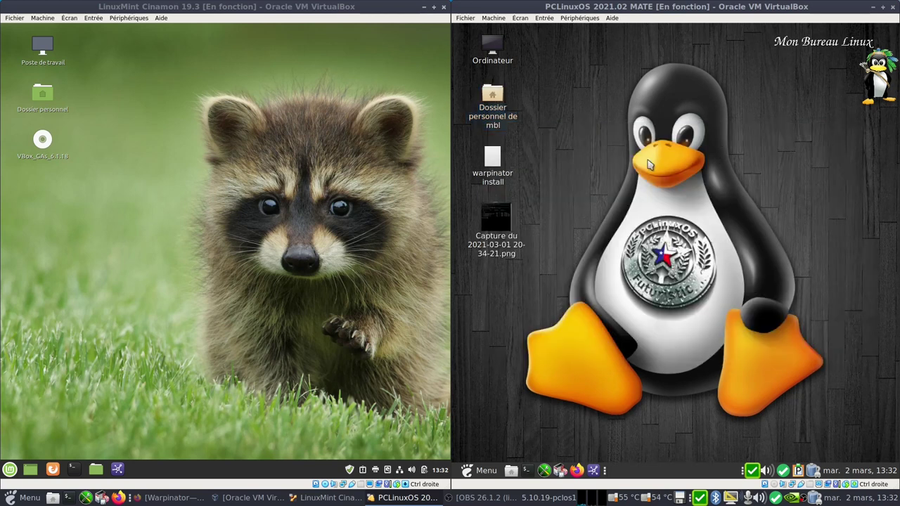
Step: Review the "flatpak run org.x.Warpinator" line in the "warpinator install" note and the command line instructions on Warpinator's Flathub page
right_click(495, 169)
left_click(553, 172)
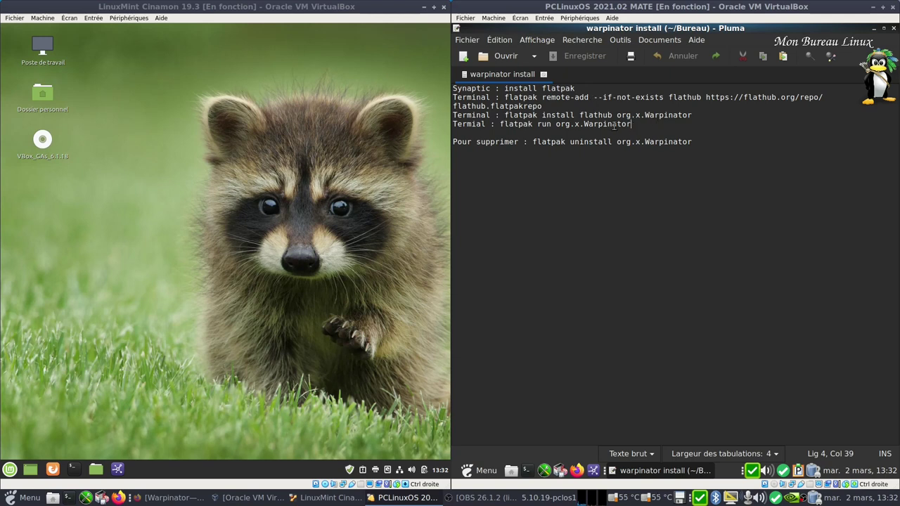
left_click_drag(637, 123, 506, 126)
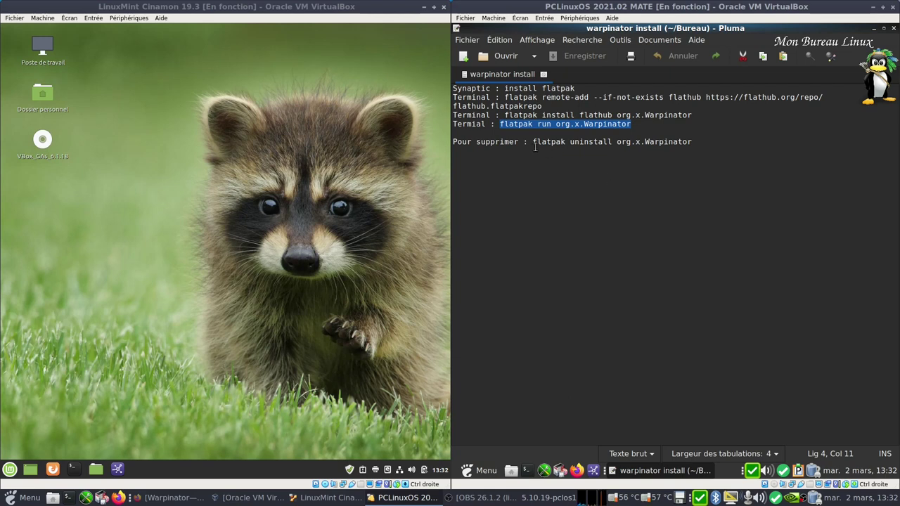
left_click(894, 29)
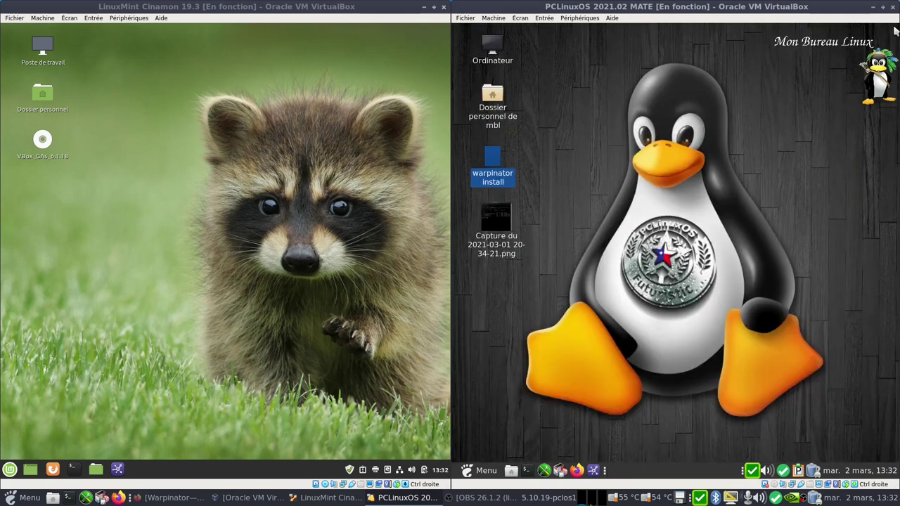
left_click(158, 498)
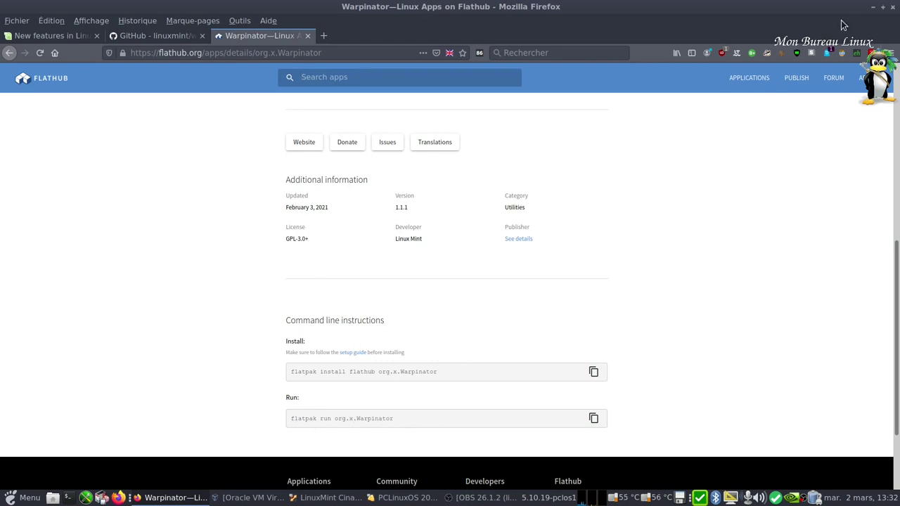
left_click(872, 7)
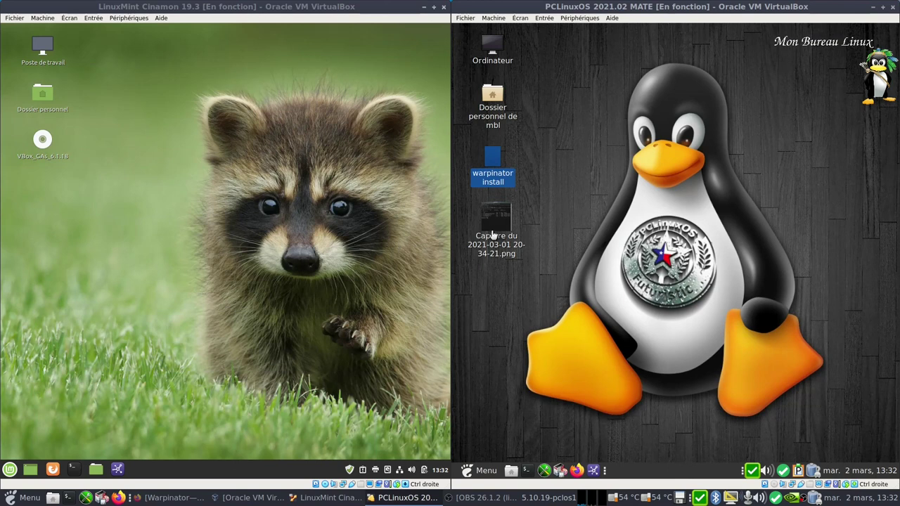
right_click(493, 204)
left_click(578, 213)
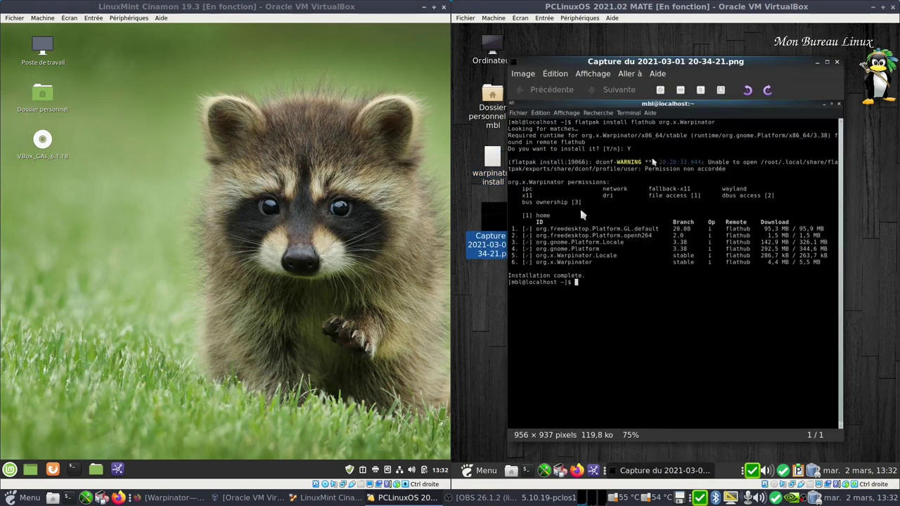
left_click(827, 62)
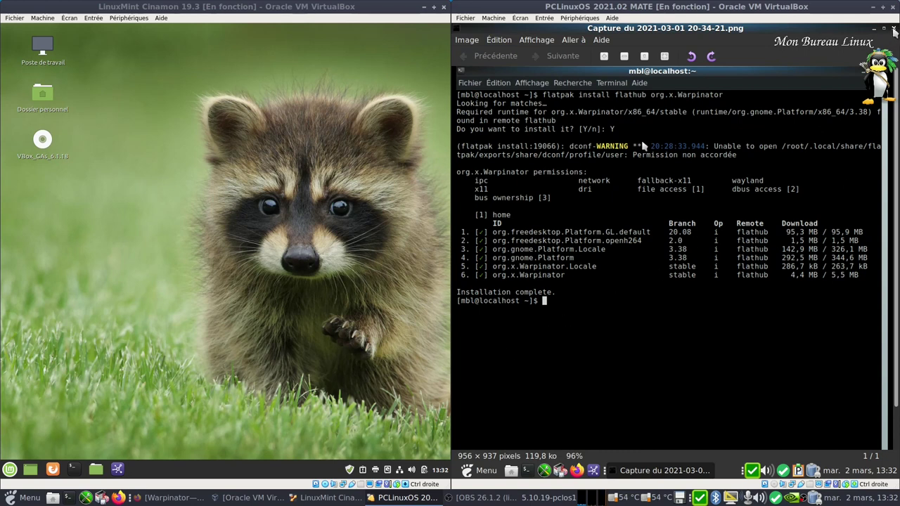
left_click(892, 28)
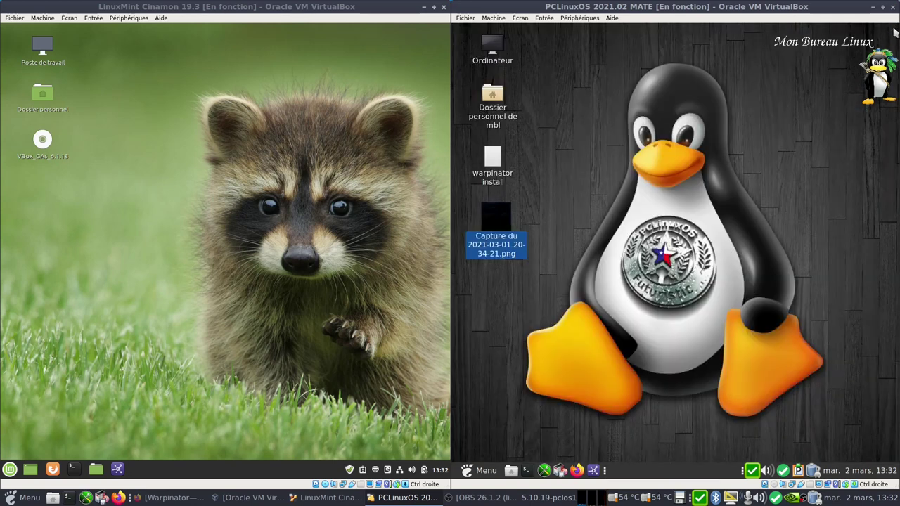
Step: Launch Warpinator on both virtual machines and open the transfer page for the MintVBox computer on PCLinuxOS
left_click(118, 469)
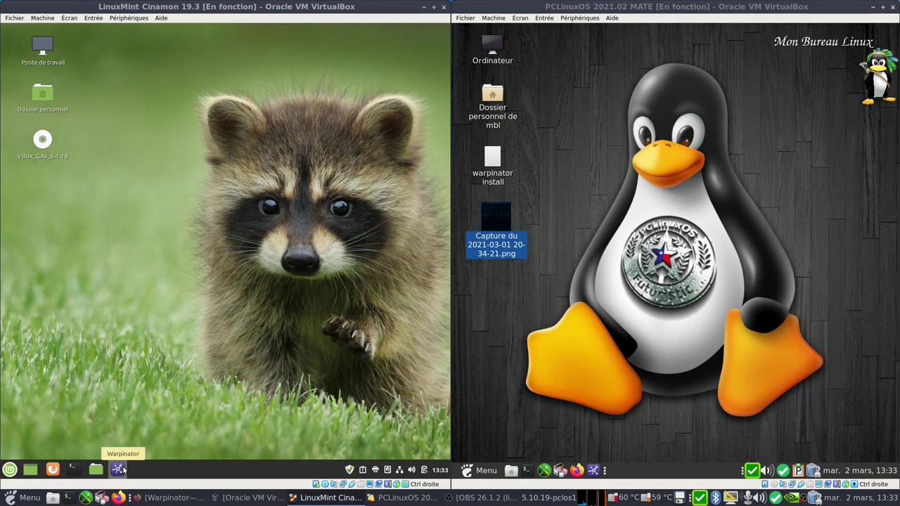
left_click(120, 469)
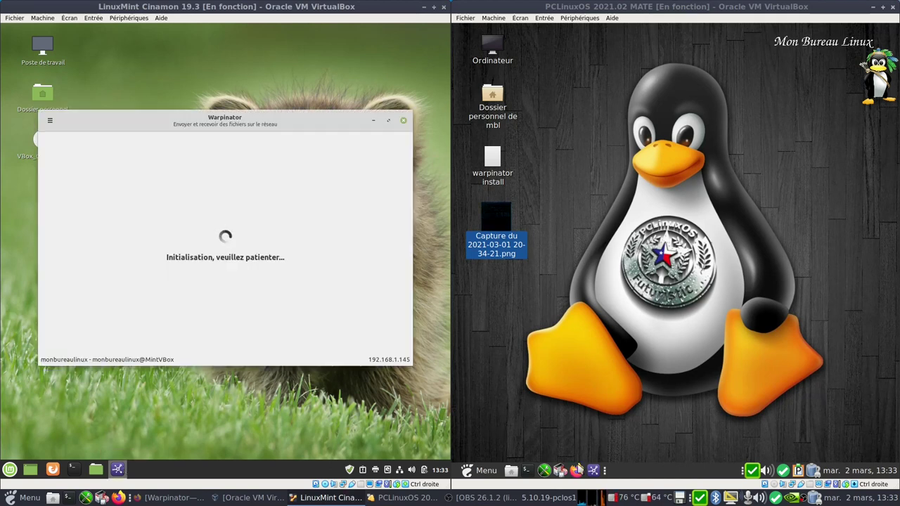
left_click(594, 471)
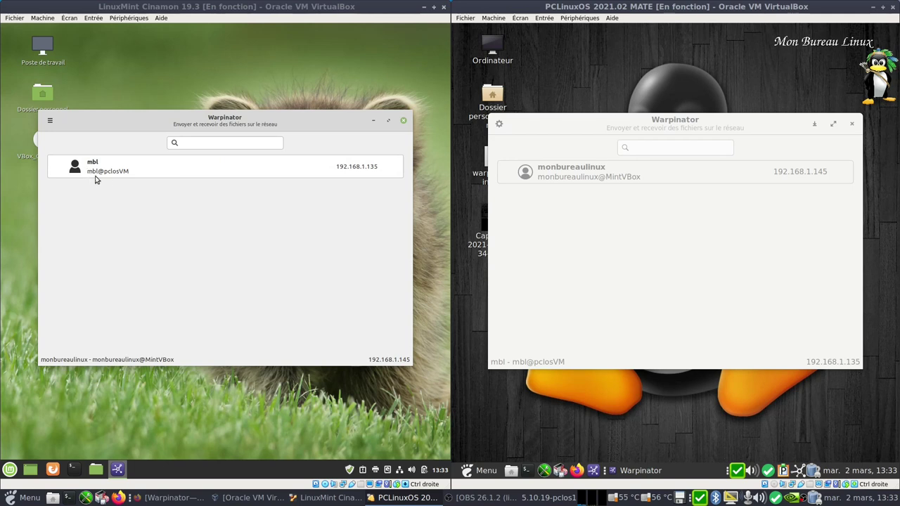
left_click(606, 277)
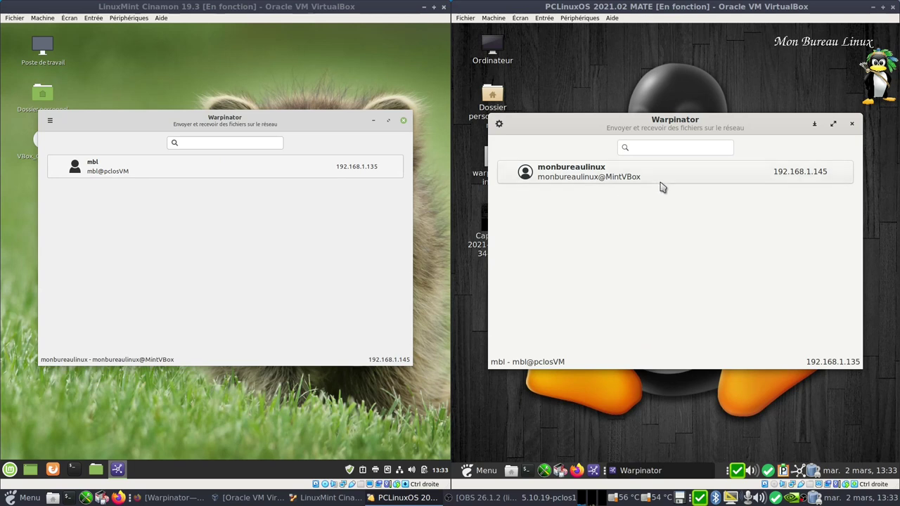
left_click(710, 178)
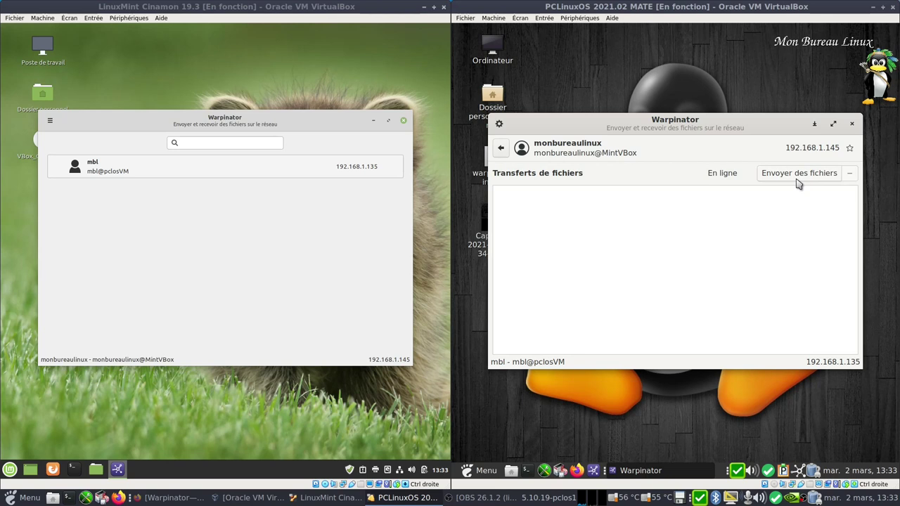
Step: Examine the Warpinator preferences on PCLinuxOS and on Linux Mint, closing each window without changes
left_click(499, 125)
left_click(509, 157)
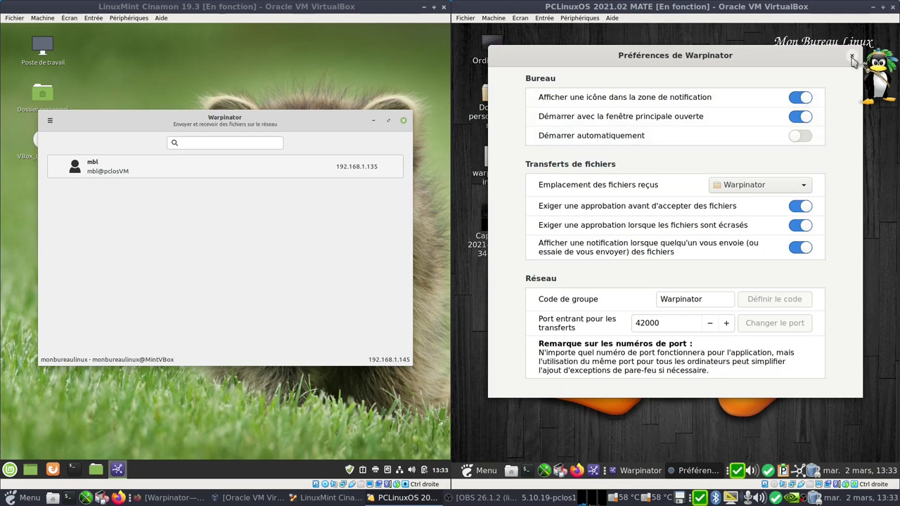
left_click(852, 57)
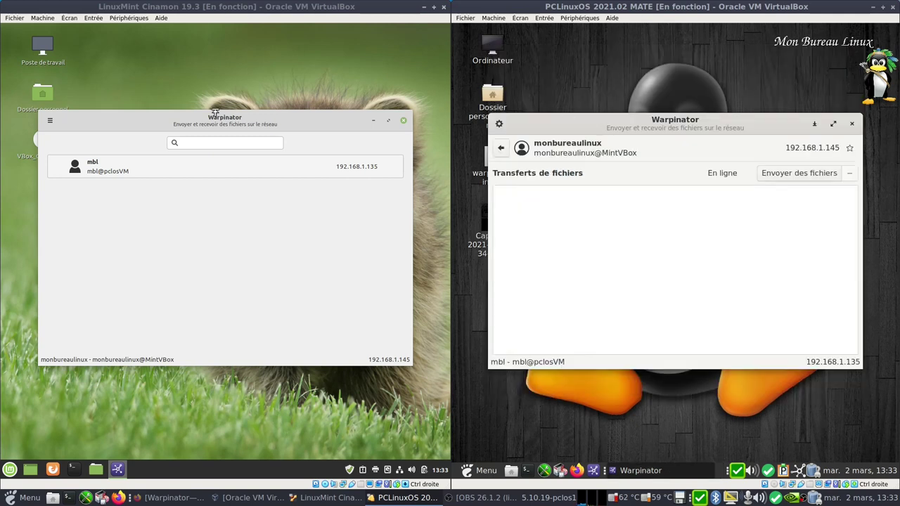
left_click(50, 121)
left_click(96, 155)
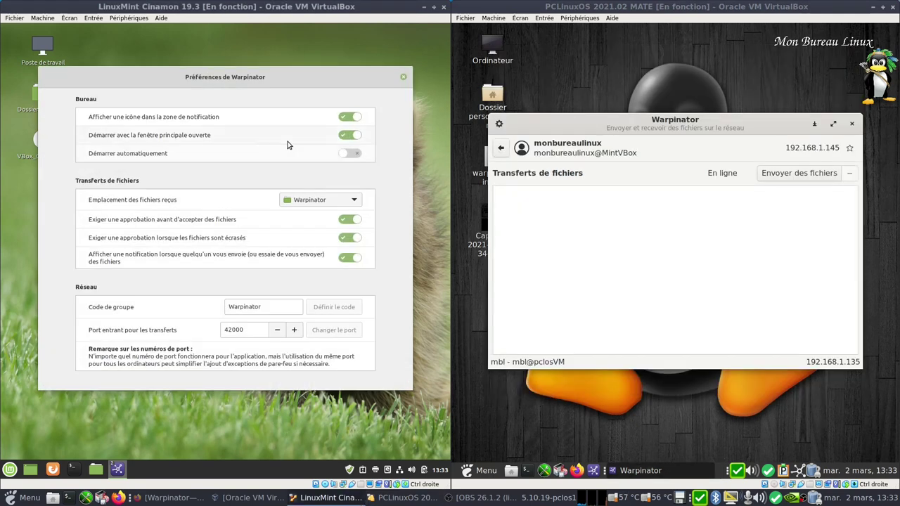
left_click(401, 78)
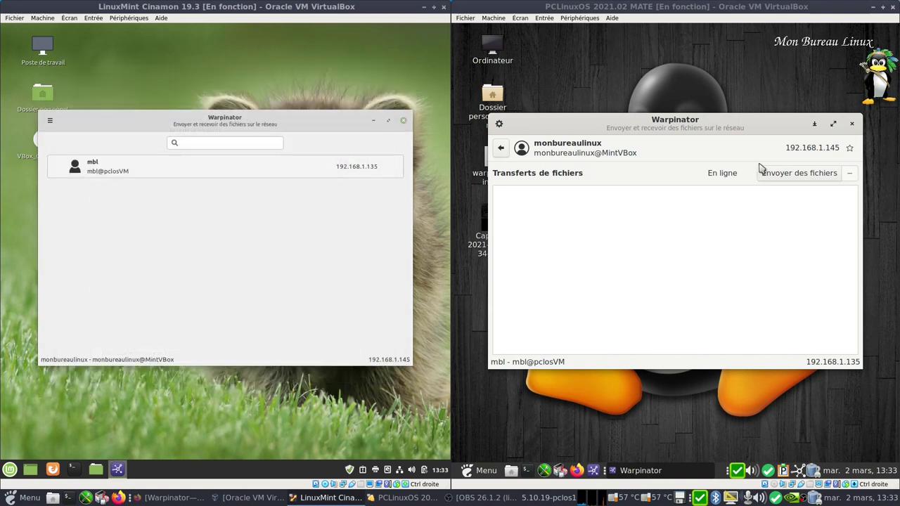
Step: Send gentexlogo.jpg, steelgold.jpg and tuxvipbadge.jpg from the PCLinuxOS Téléchargements folder to MintVBox, and approve the transfer on Linux Mint
left_click(798, 181)
left_click(801, 203)
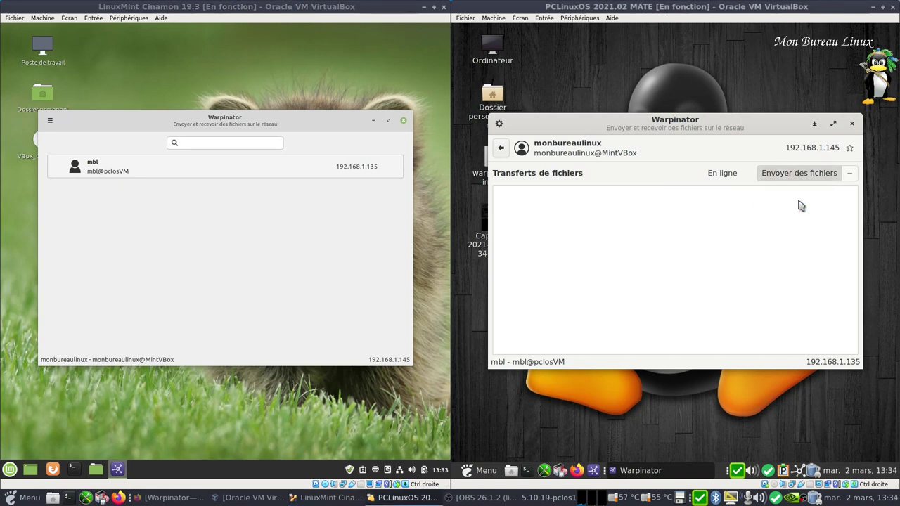
left_click(560, 254)
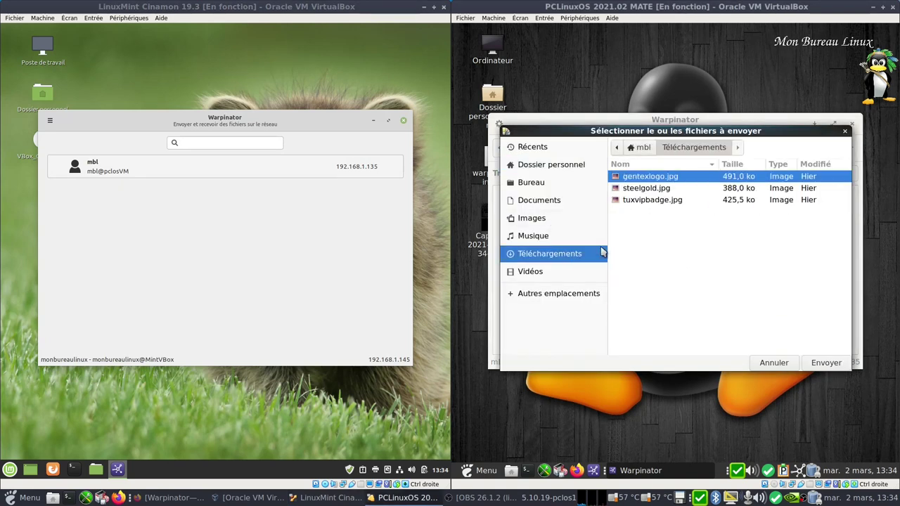
left_click_drag(684, 218, 645, 186)
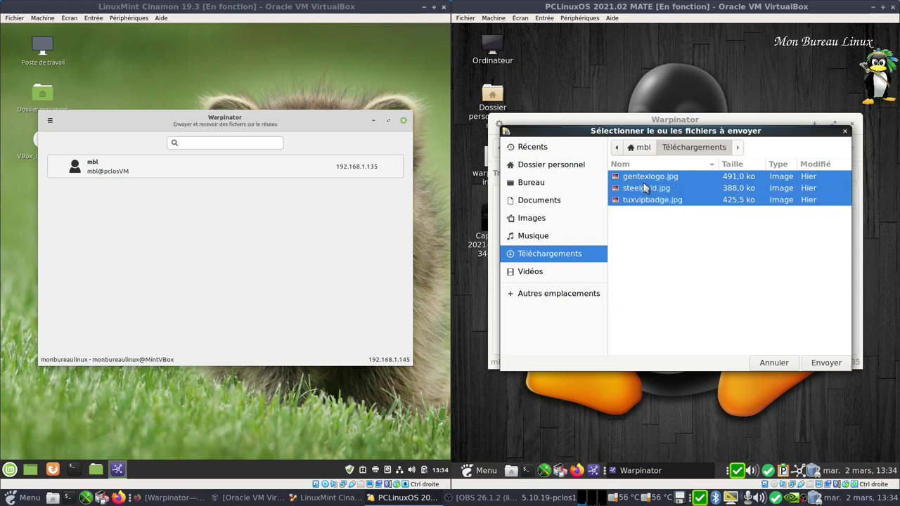
left_click(824, 363)
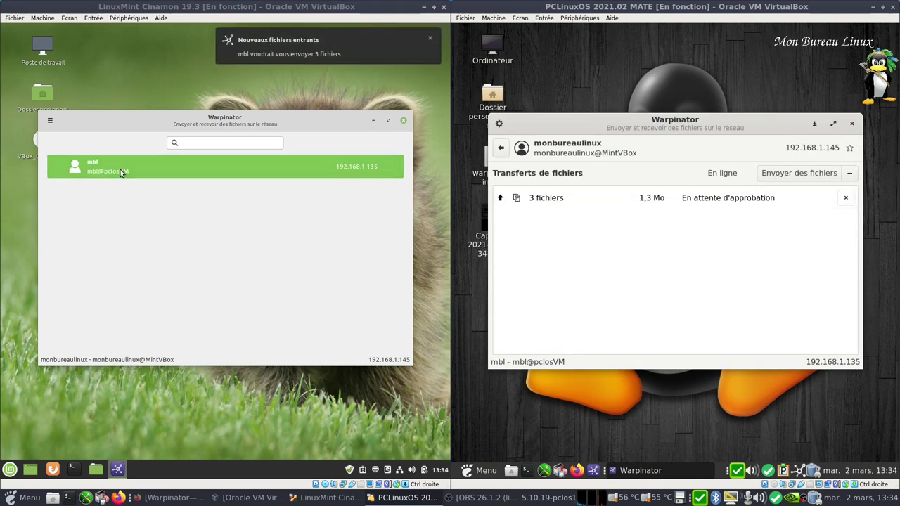
left_click(231, 167)
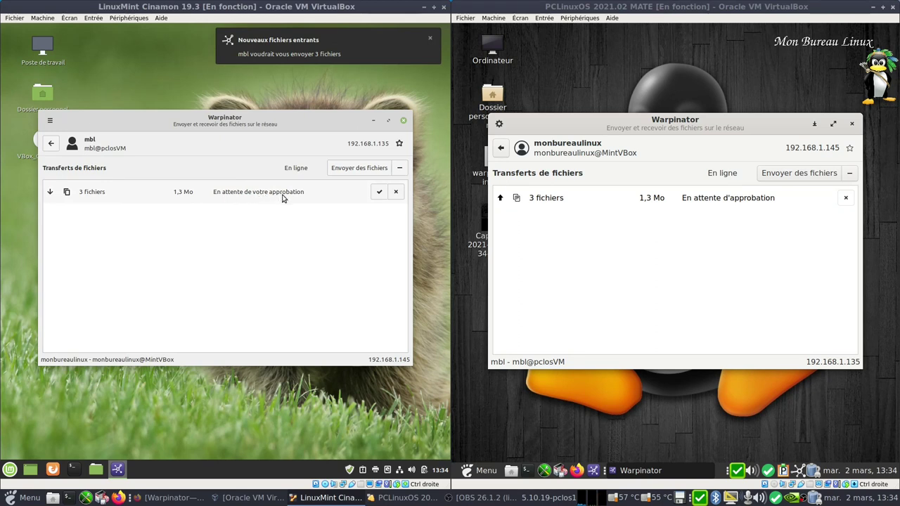
left_click(378, 194)
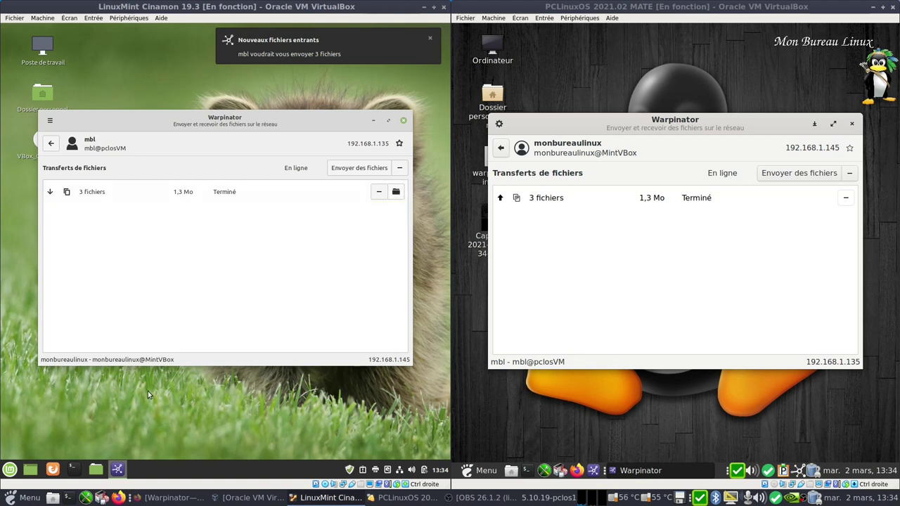
Step: Dismiss the incoming files notification on Linux Mint and inspect the received images in the Warpinator folder, closing the file manager
left_click(95, 470)
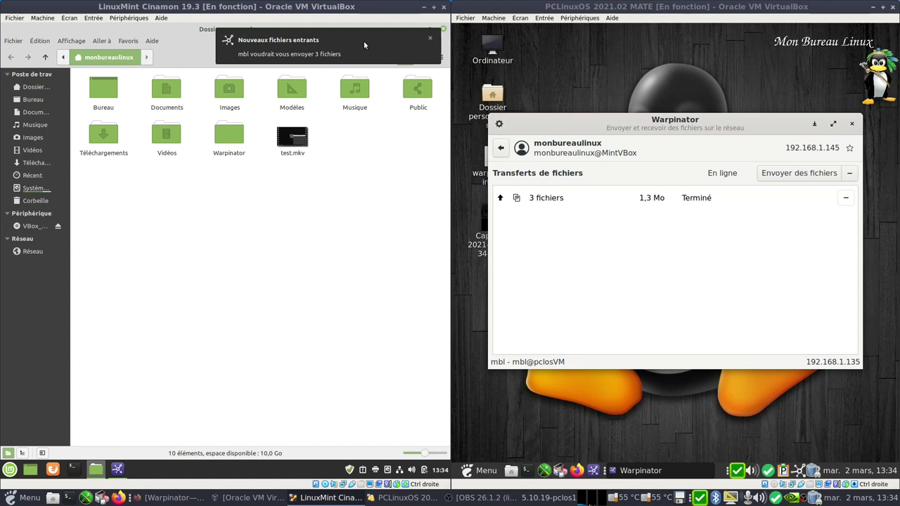
left_click(431, 40)
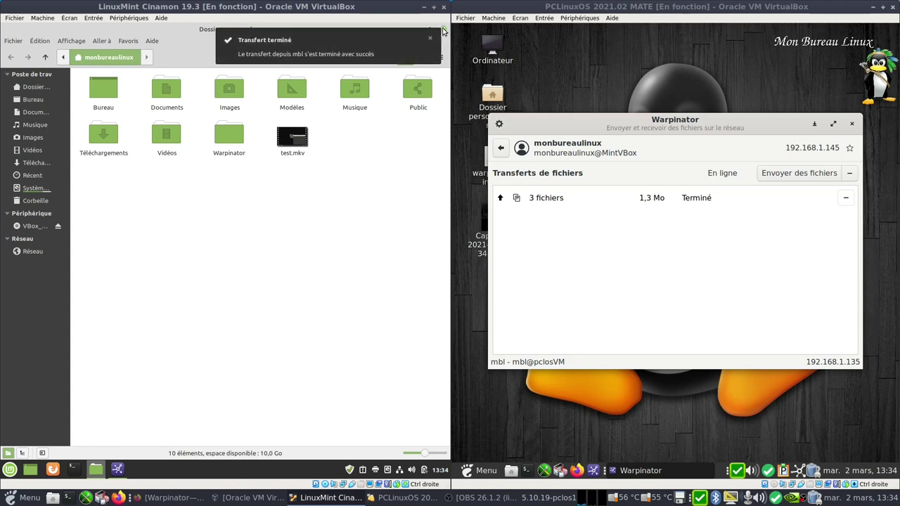
left_click(443, 29)
left_click(396, 192)
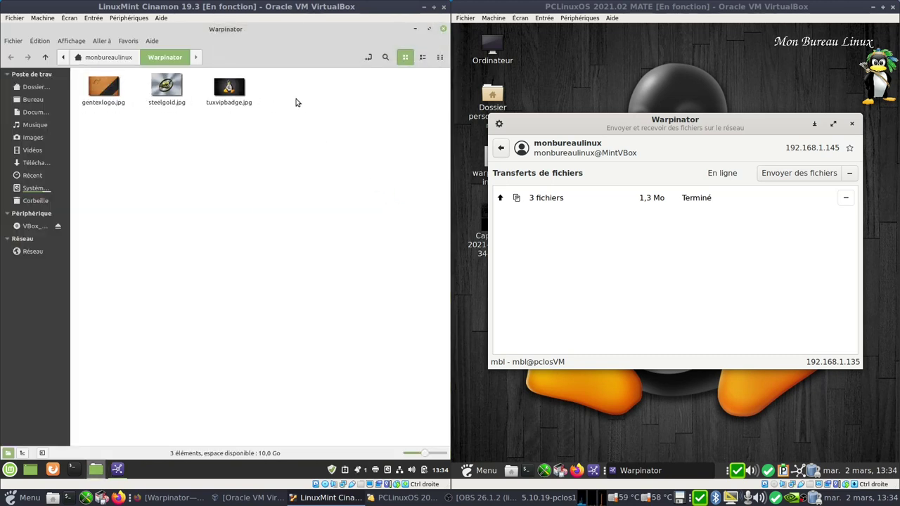
left_click(443, 29)
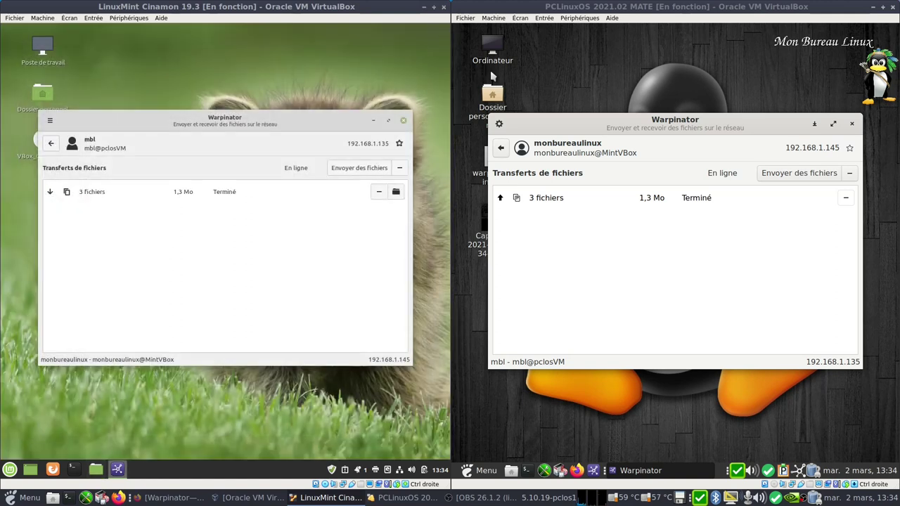
Step: Inspect the Warpinator folder inside the home folder on the PCLinuxOS machine, and close the file manager
left_click(490, 90)
double_click(490, 90)
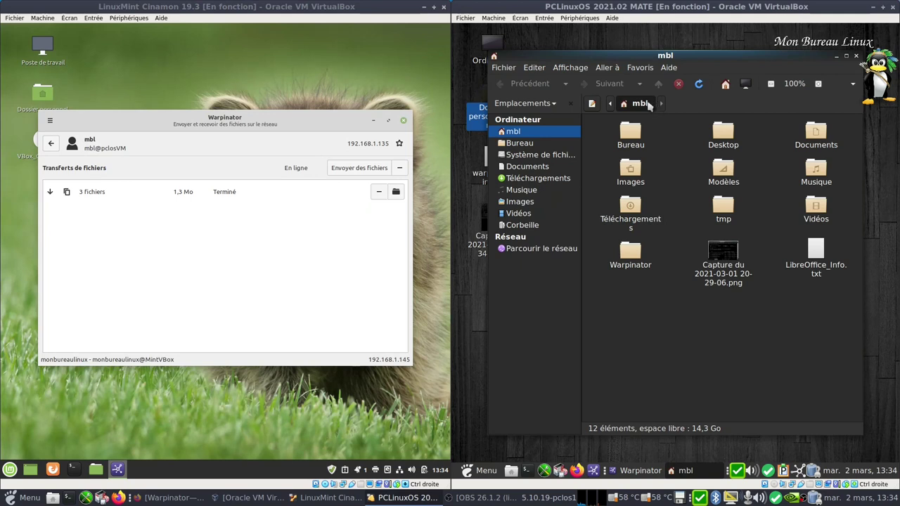
double_click(632, 257)
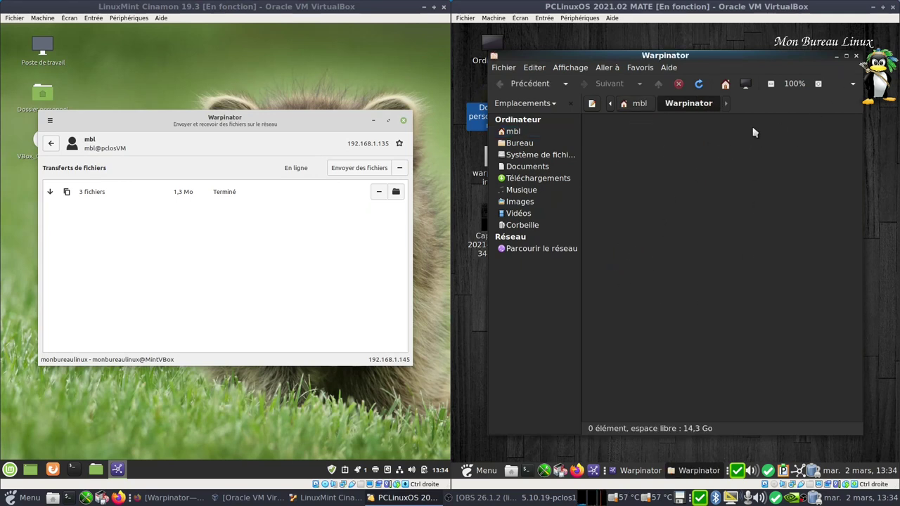
left_click(855, 56)
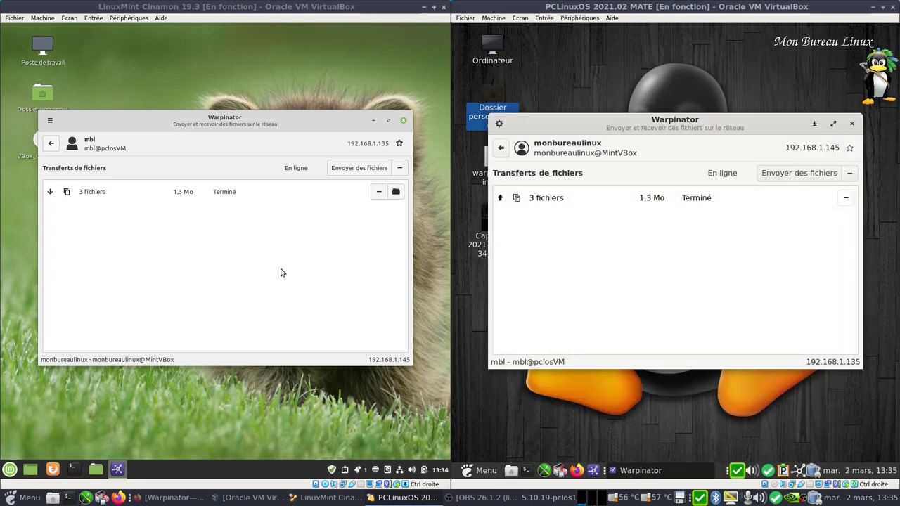
Step: Send community-pclinuxos64-openbox-mini-2020.04.iso from the Linux Mint Téléchargements folder to pclosVM, after returning Warpinator on PCLinuxOS to its computer list
left_click(500, 148)
left_click(177, 234)
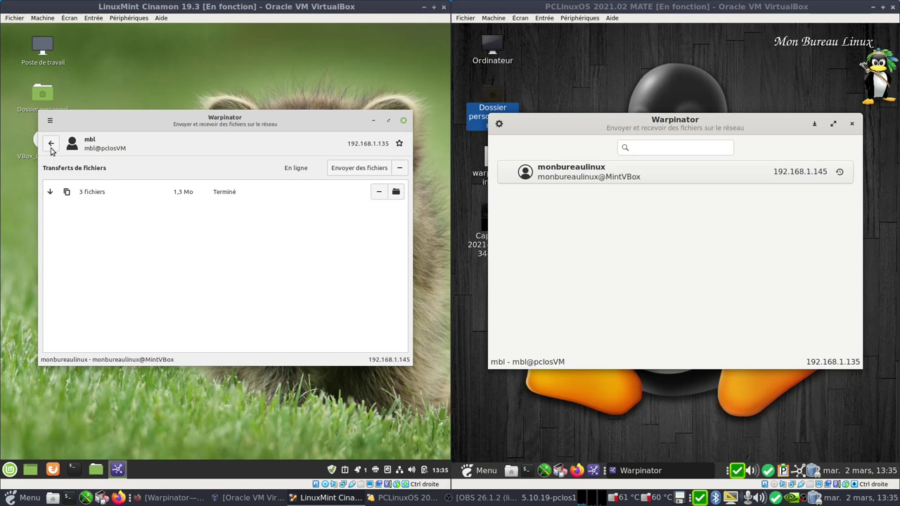
left_click(366, 169)
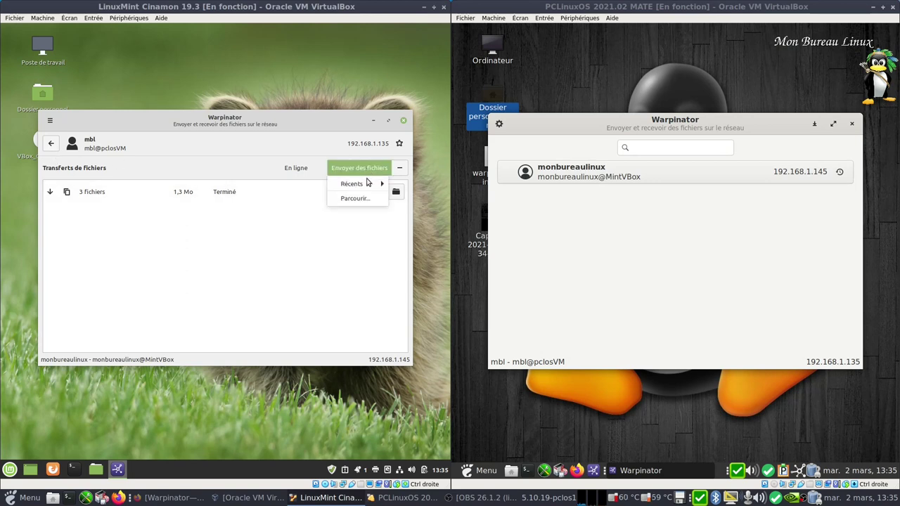
left_click(362, 200)
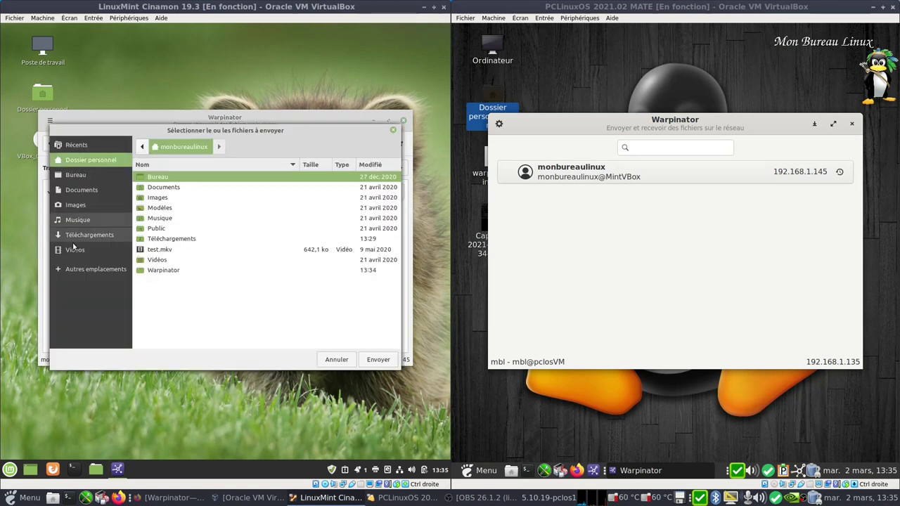
left_click(97, 235)
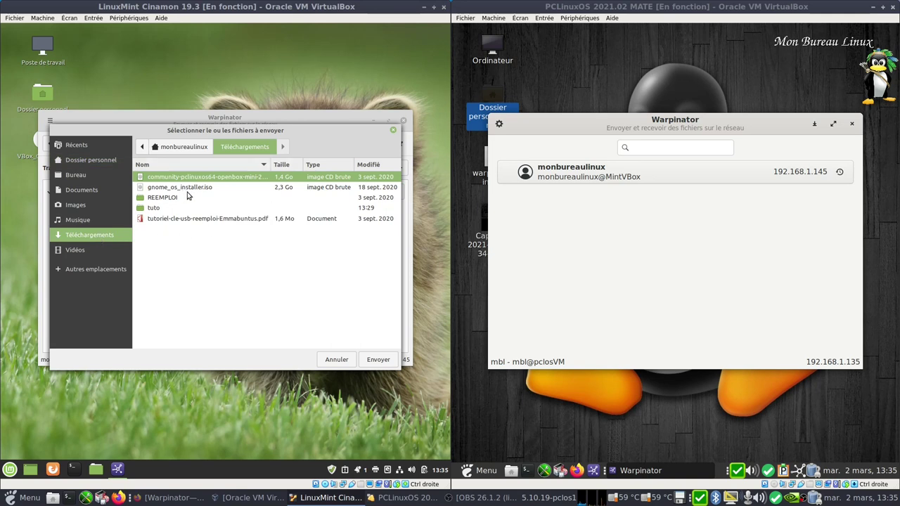
left_click(378, 360)
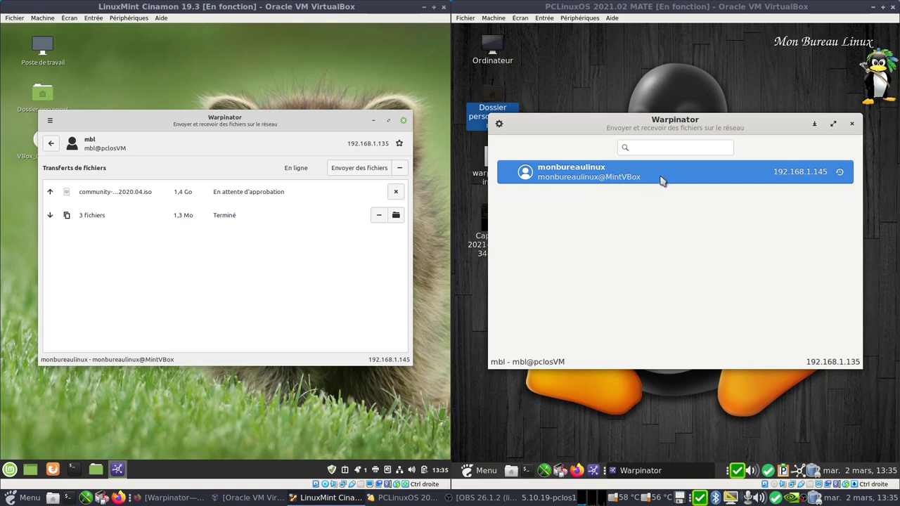
Step: Approve the incoming ISO transfer from MintVBox on PCLinuxOS, and inspect the received file in the Warpinator folder, closing the file manager
left_click(698, 182)
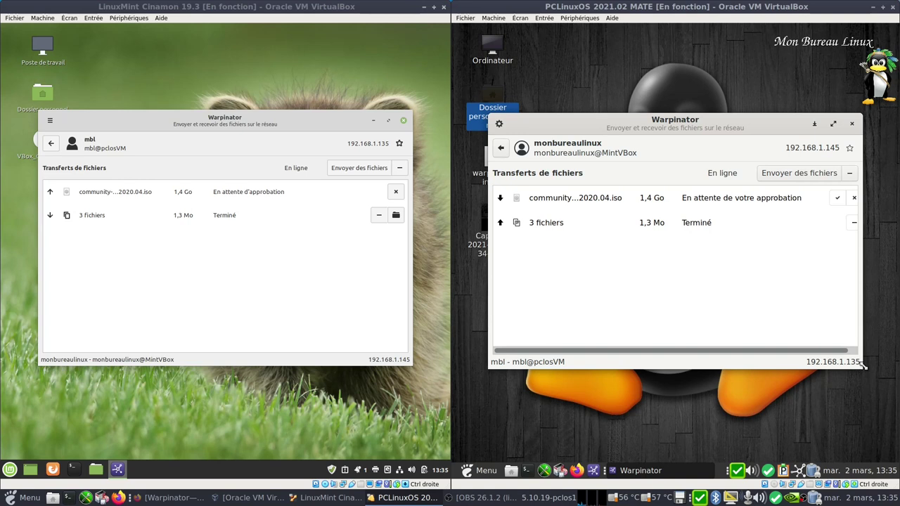
left_click_drag(863, 364, 877, 372)
left_click(842, 198)
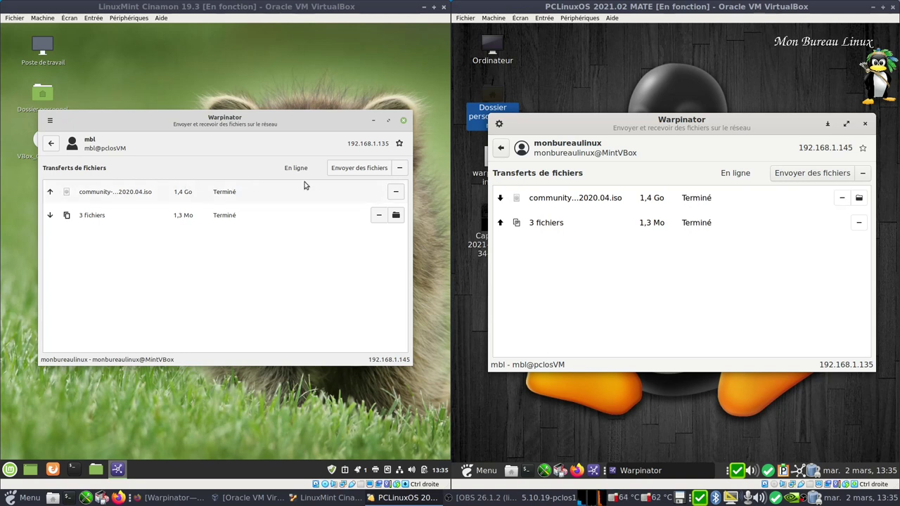
left_click(859, 198)
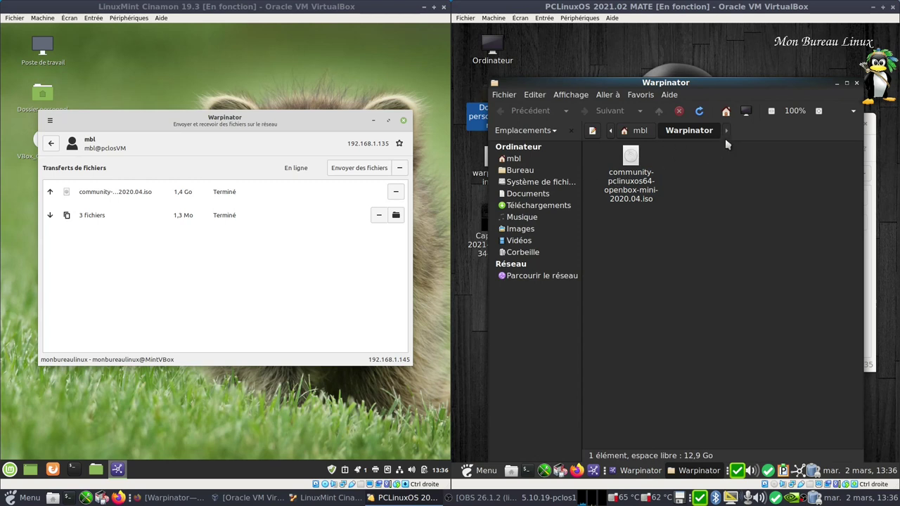
left_click(856, 83)
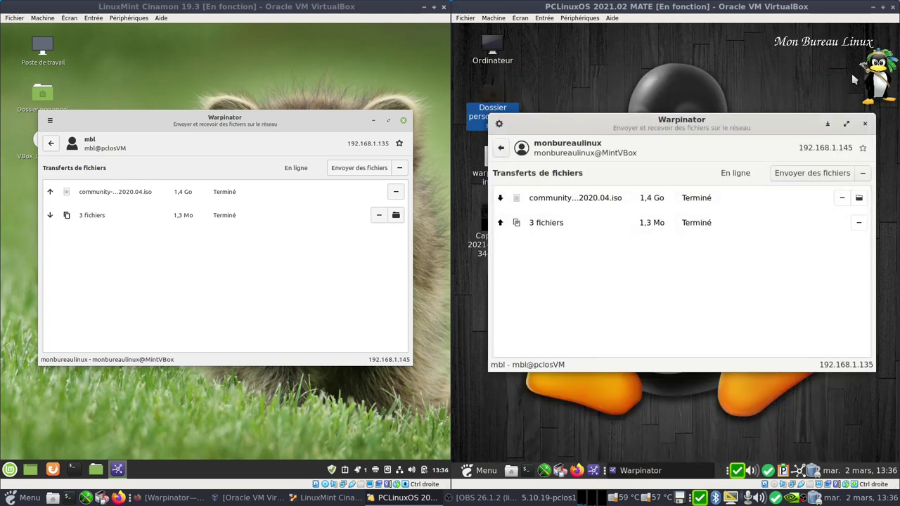
Step: Close the Warpinator window on PCLinuxOS and quit its background process completely
left_click(501, 147)
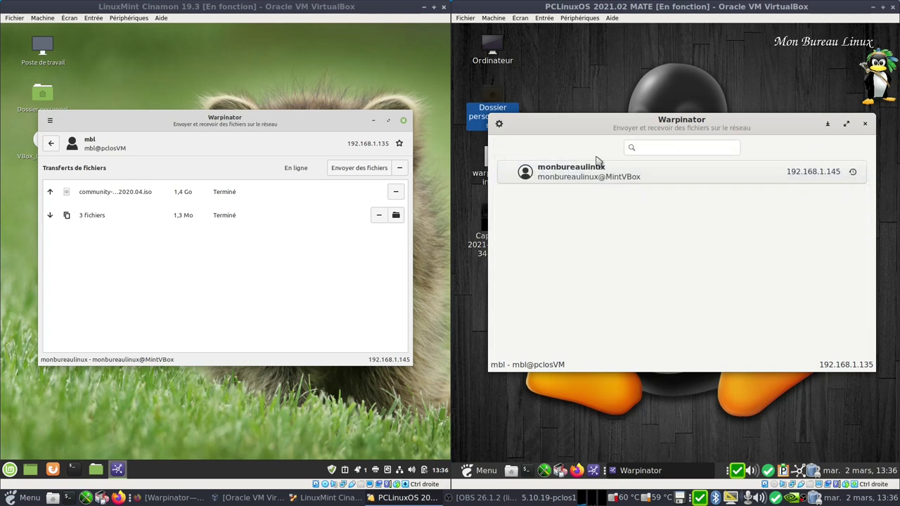
left_click(866, 124)
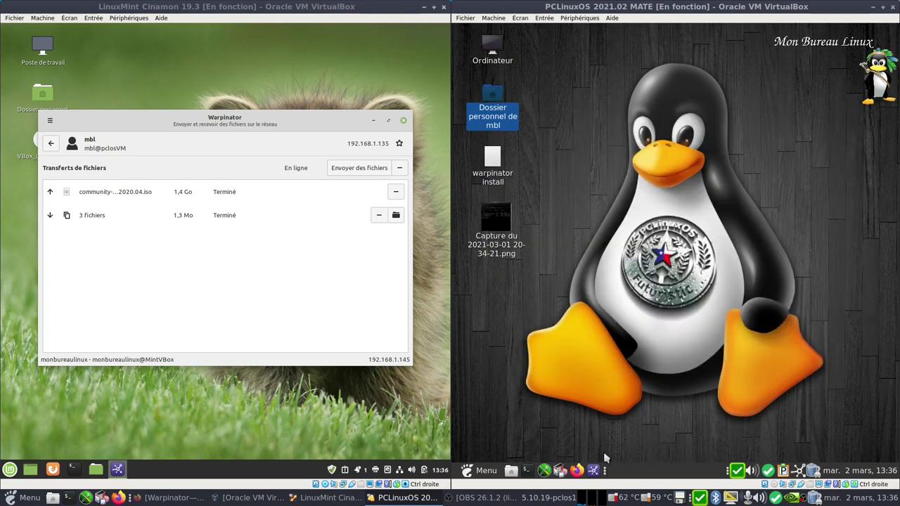
right_click(802, 471)
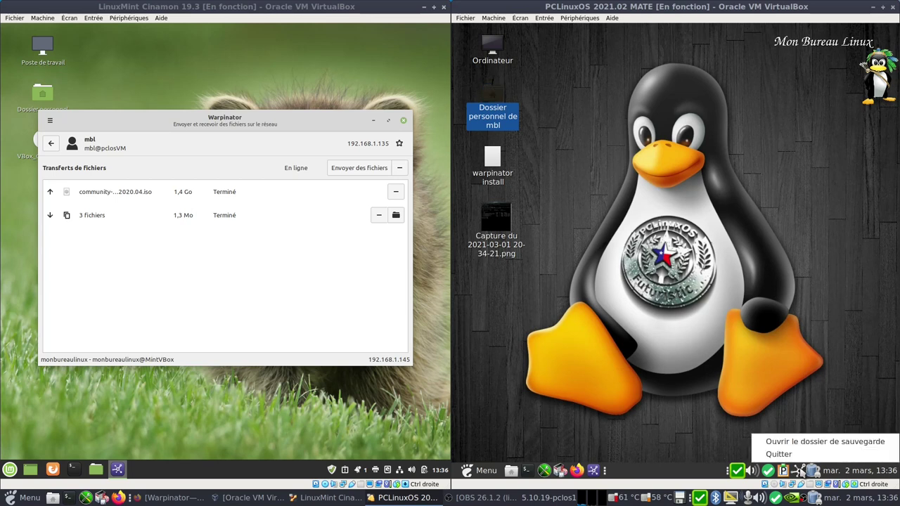
left_click(805, 458)
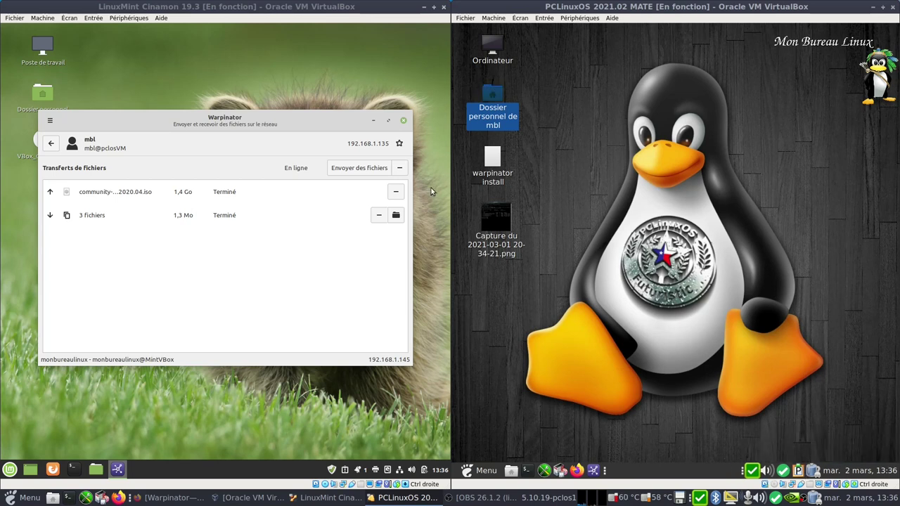
Step: Remove the finished ISO transfer and the finished three-file transfer from the pclosVM transfer list on Linux Mint
left_click(50, 143)
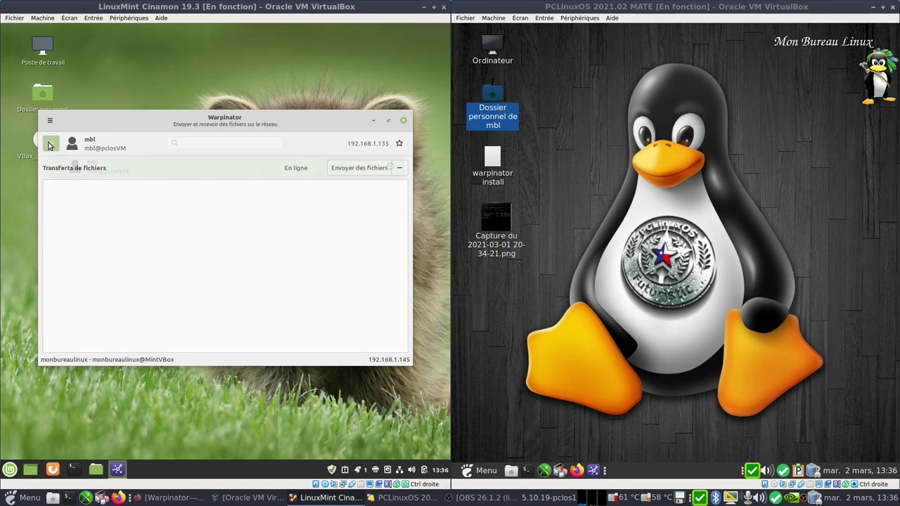
left_click(220, 166)
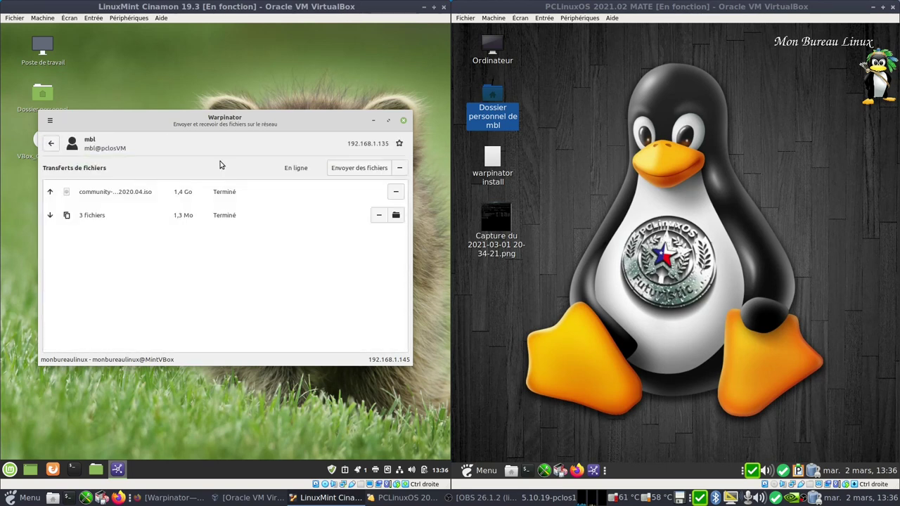
left_click(396, 192)
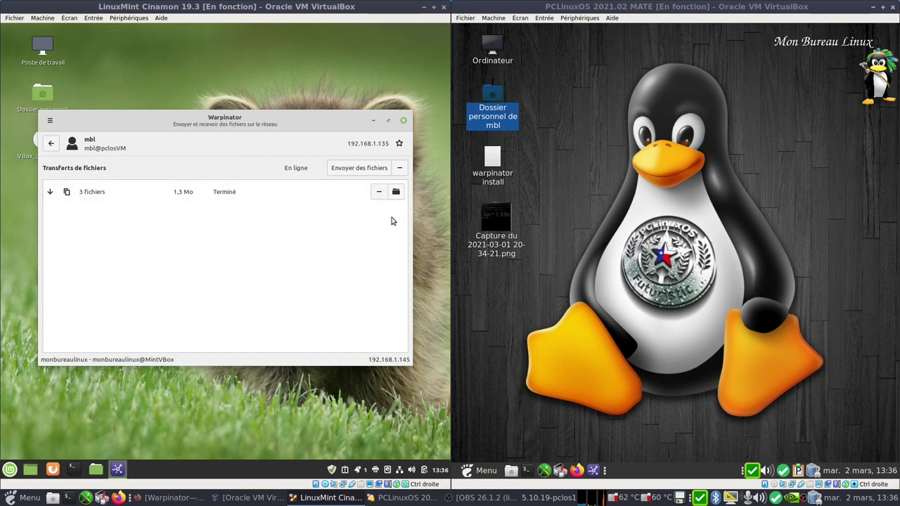
left_click(379, 192)
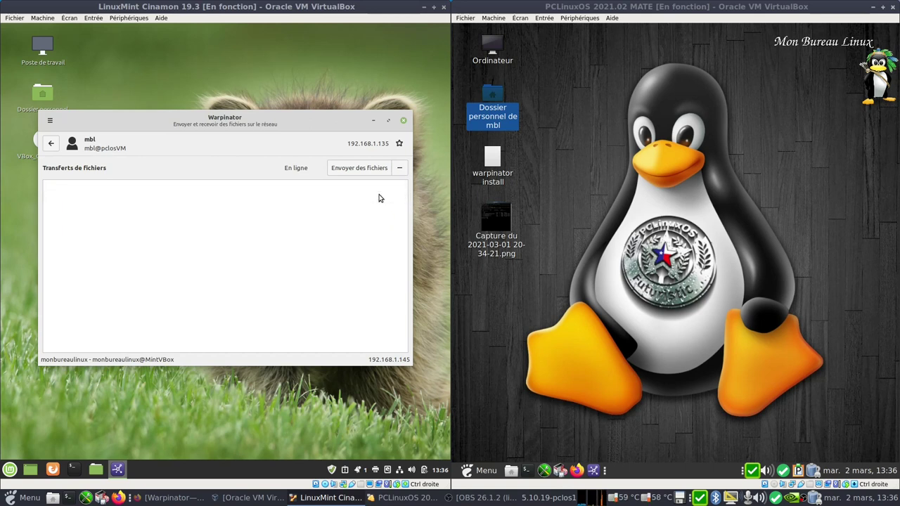
Step: Check the connection status of pclosVM in Warpinator on Linux Mint, and close the Warpinator window
left_click(50, 144)
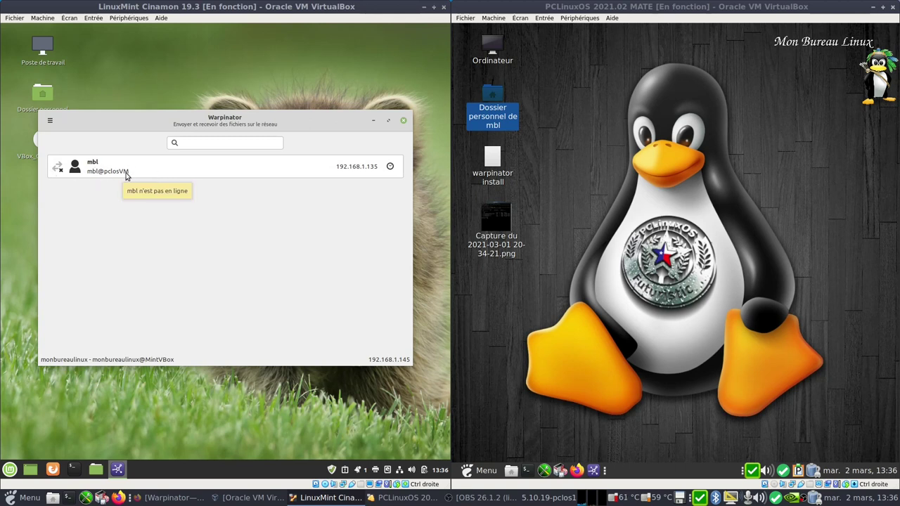
left_click(188, 174)
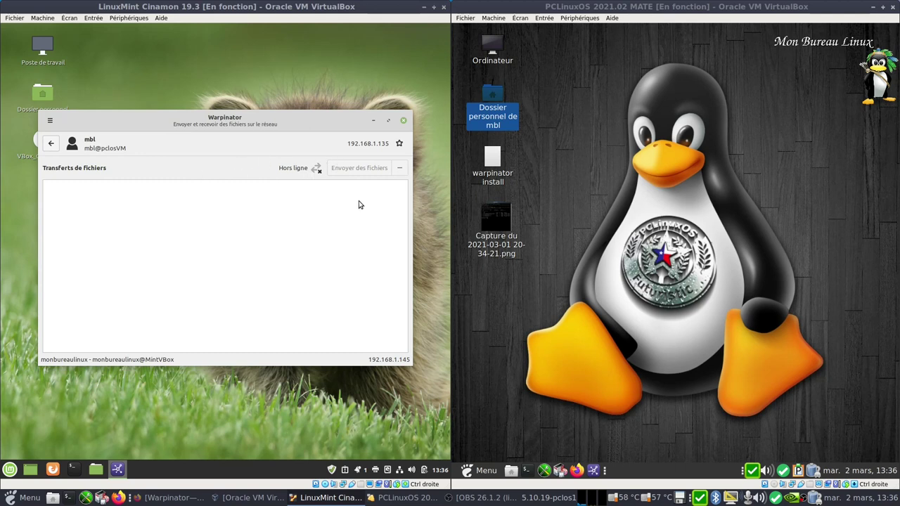
left_click(404, 121)
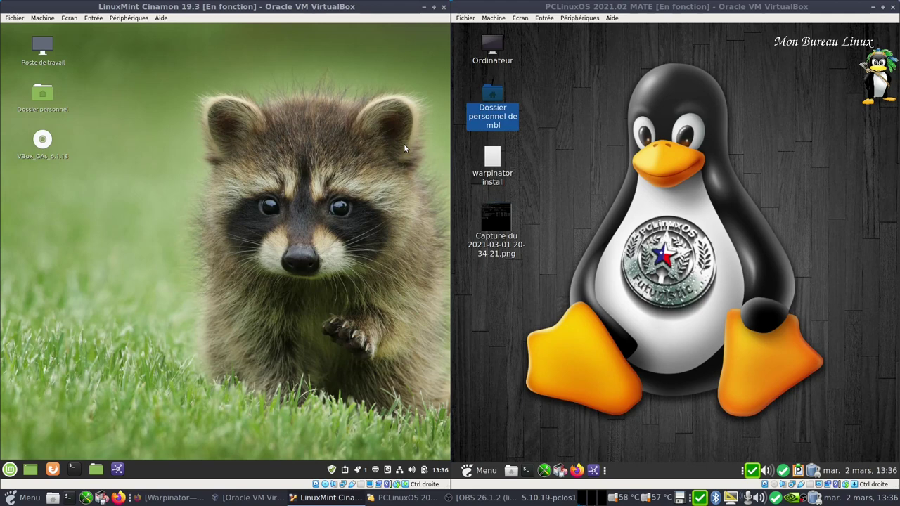
Step: Switch to Firefox and review the Warpinator section of the Linux Mint 20 Cinnamon new features page
left_click(169, 498)
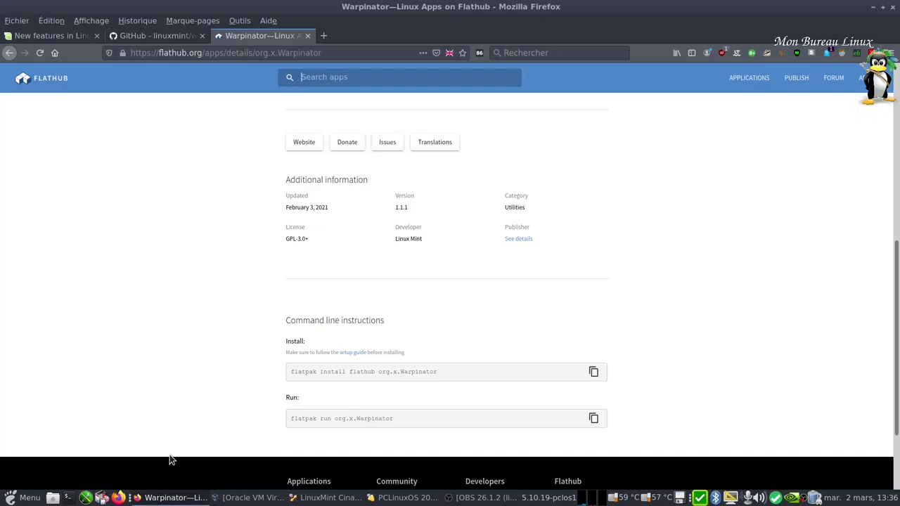
left_click(54, 35)
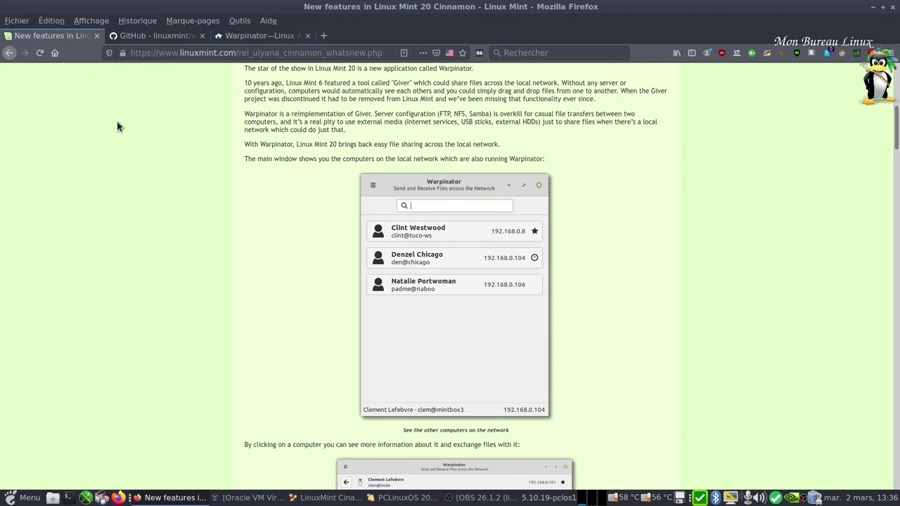
scroll(227, 265, "up", 3)
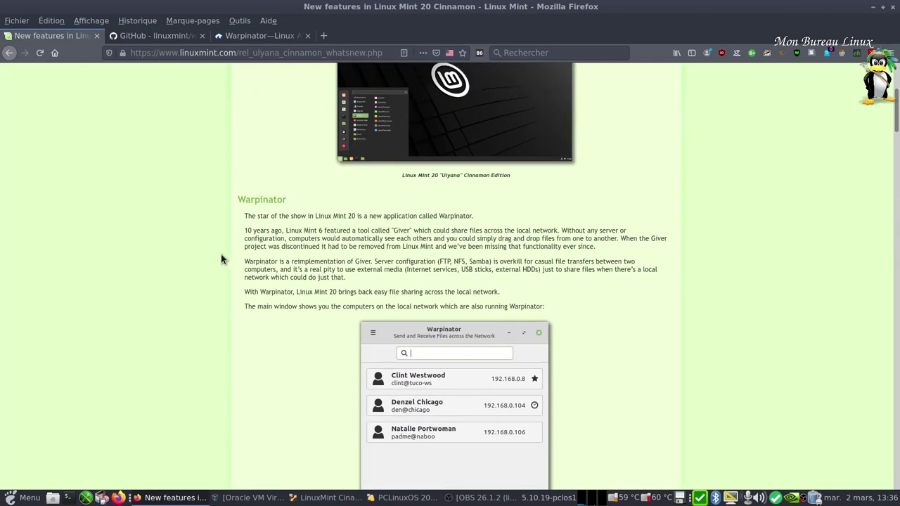
scroll(216, 243, "down", 4)
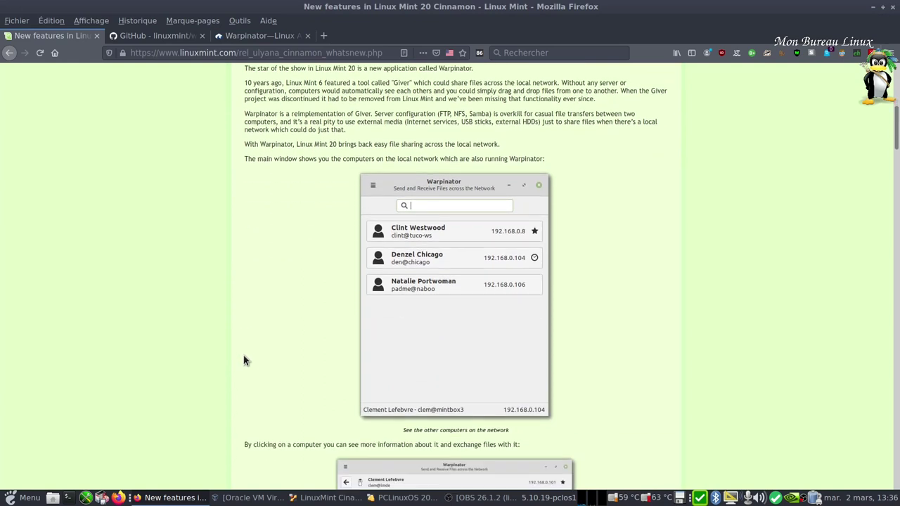
scroll(244, 360, "down", 2)
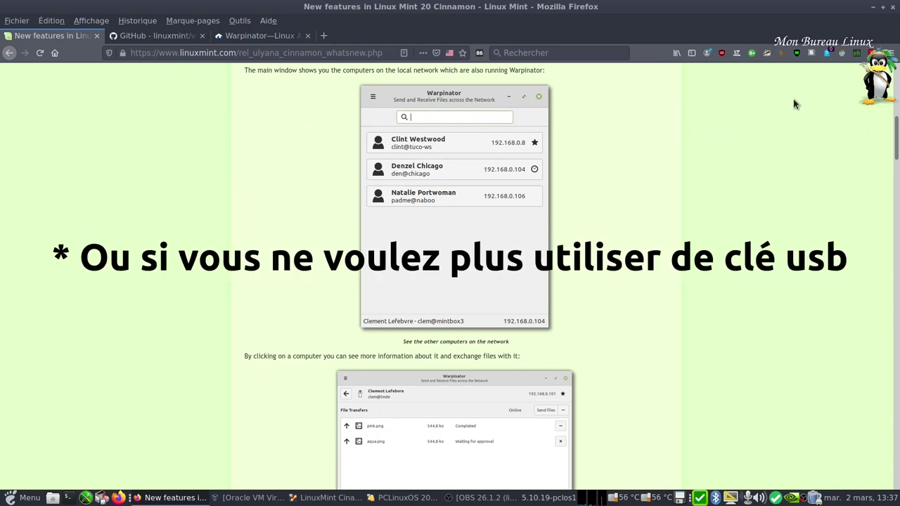
Step: Minimize the browser and both virtual machine windows to reveal the host desktop
left_click(874, 8)
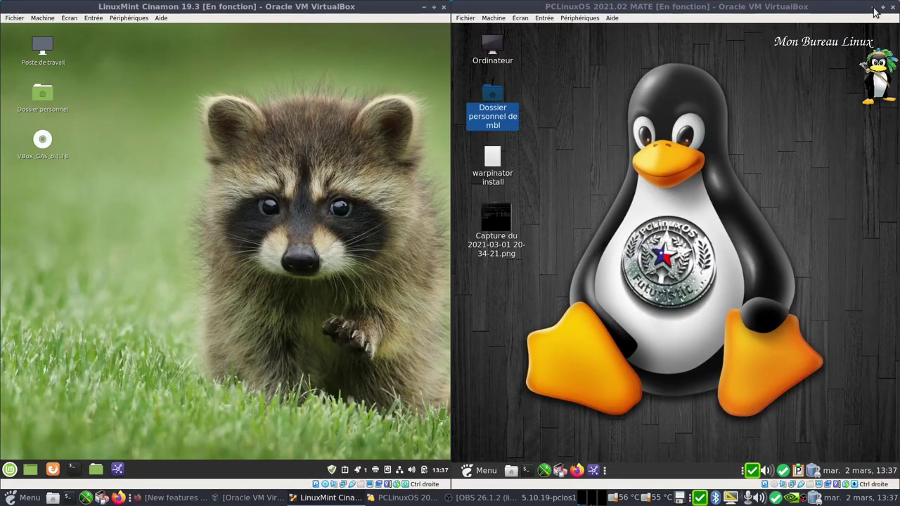
left_click(874, 8)
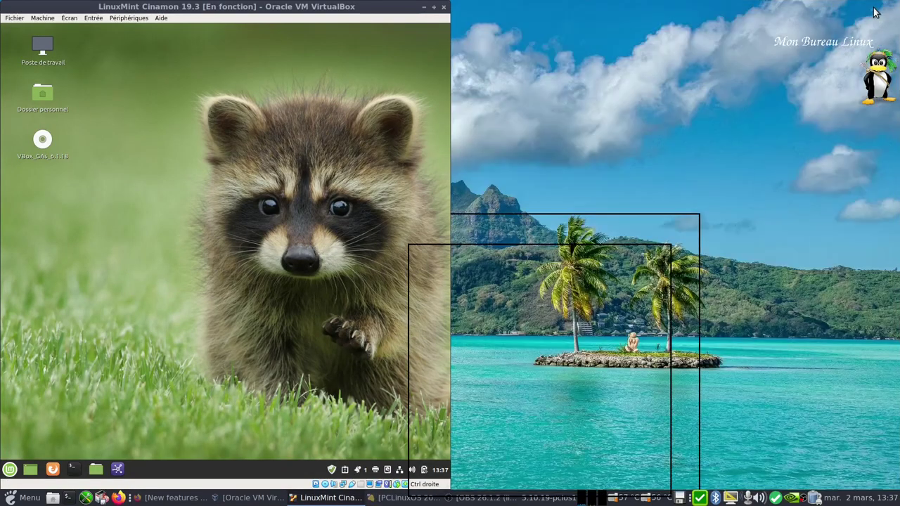
left_click(423, 6)
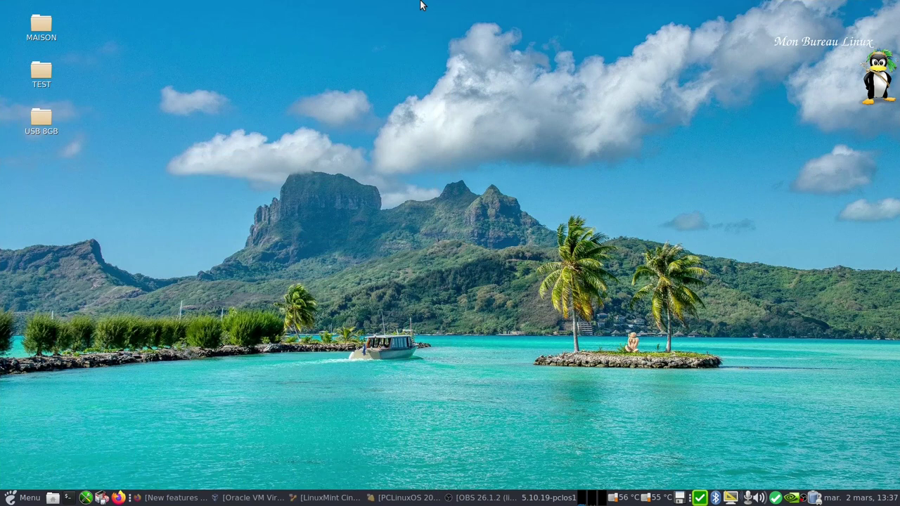